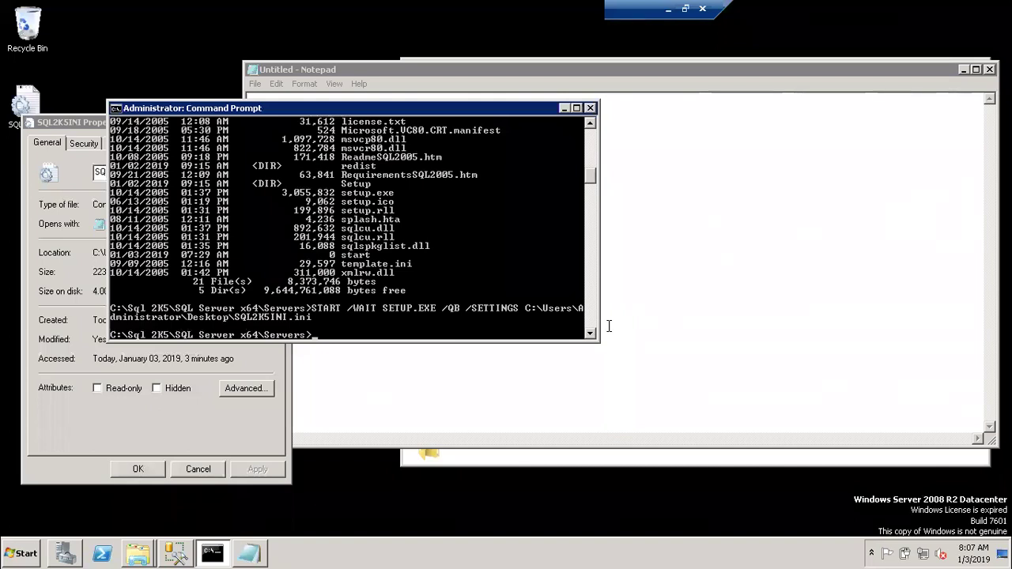
Dismiss the Properties dialog and open Programs and Features maximized via appwiz.cpl.
{"action": "left_click", "coordinate": [188, 469]}
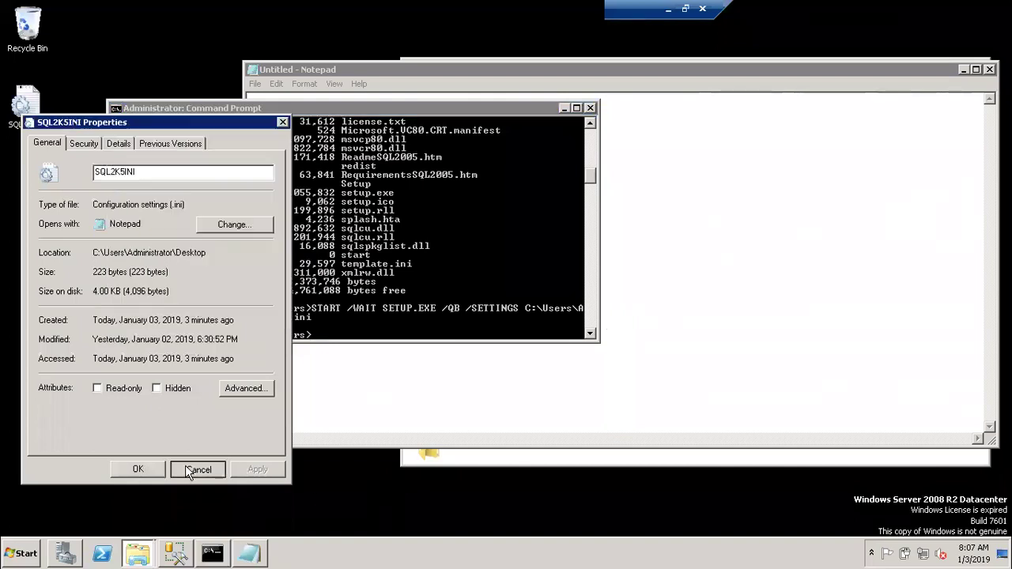
{"action": "left_click", "coordinate": [364, 255]}
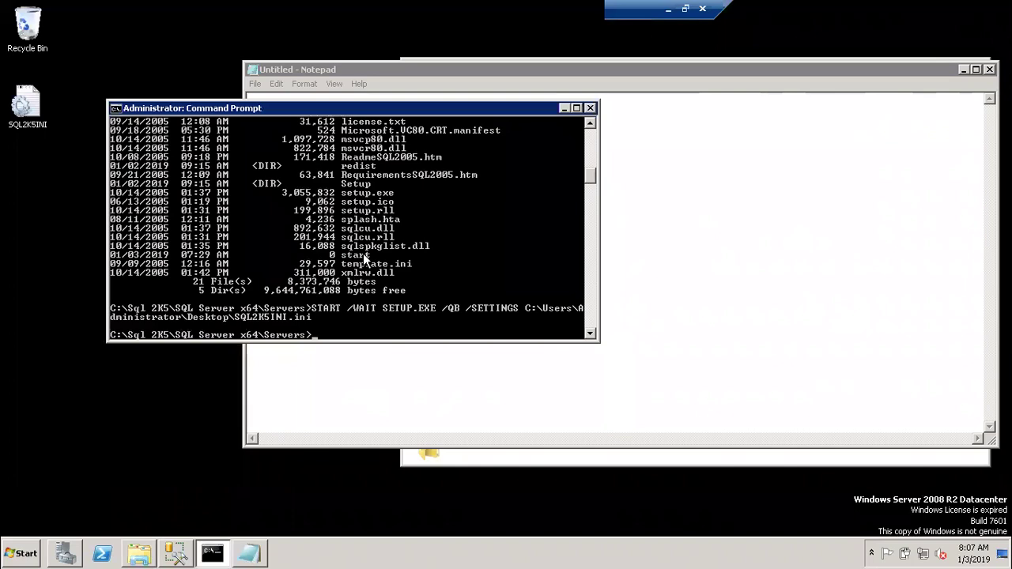
{"action": "key", "text": "super+r"}
{"action": "type", "text": "a"}
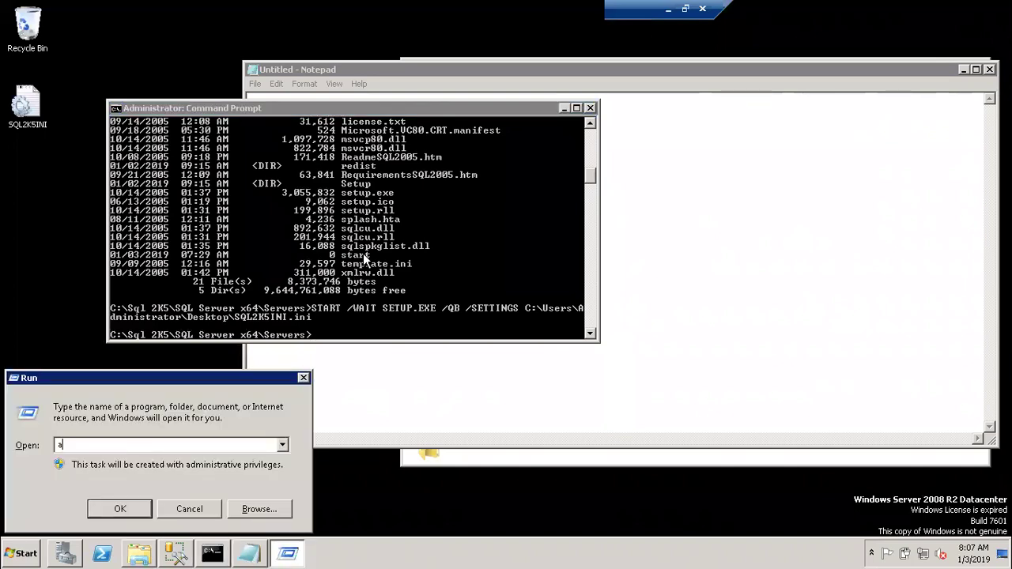
{"action": "type", "text": "ppwiz.cpl"}
{"action": "key", "text": "Return"}
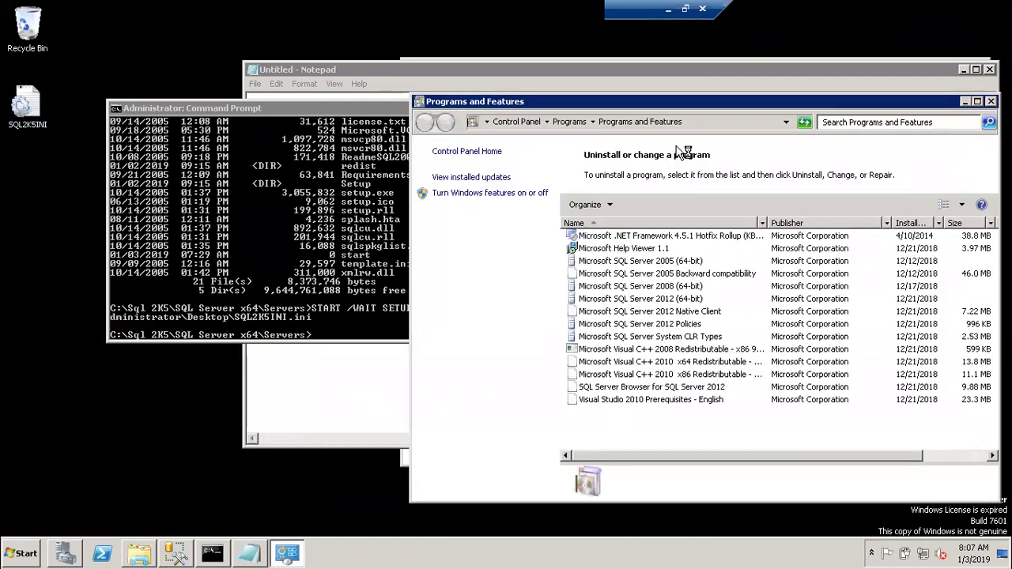
{"action": "double_click", "coordinate": [734, 103]}
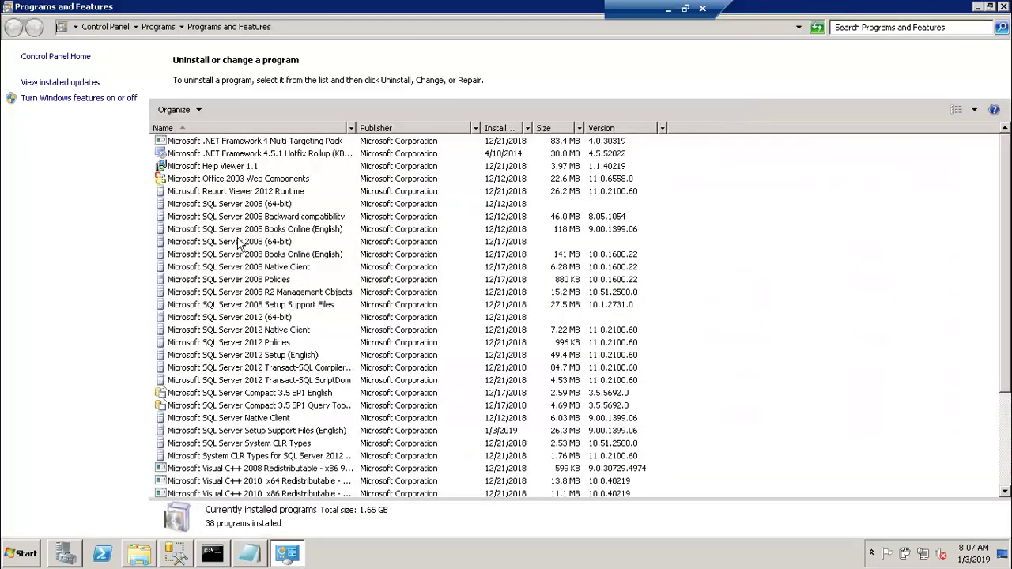
Inspect the SQL Server 2005 entries and their context menu without uninstalling, then restore the window.
{"action": "left_click", "coordinate": [227, 207]}
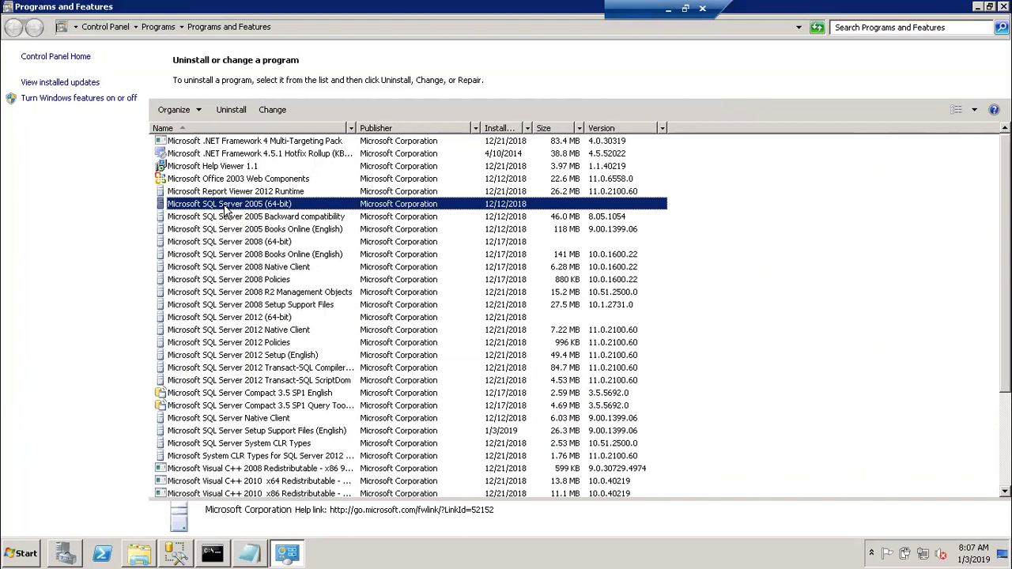
{"action": "key", "text": "Down"}
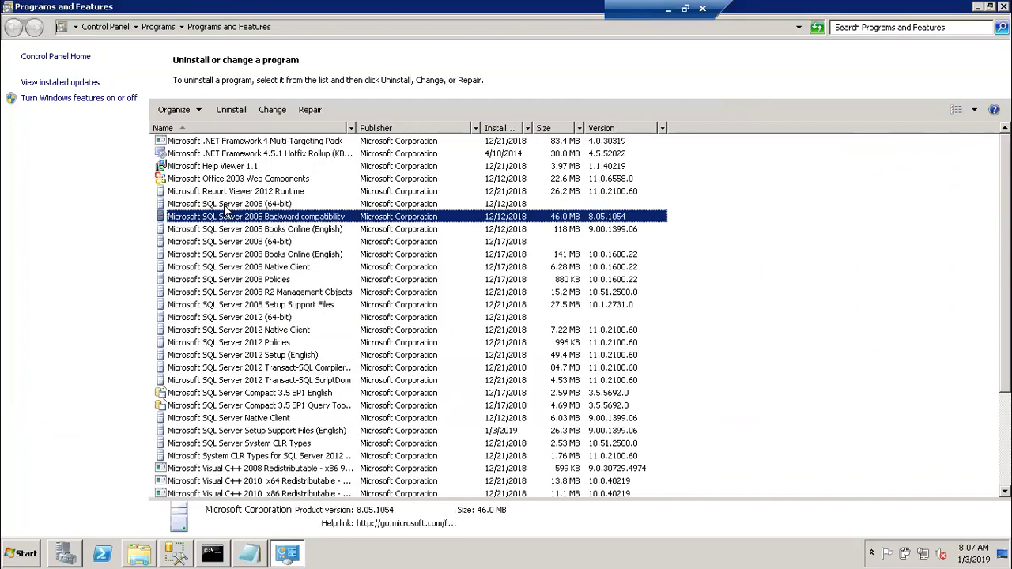
{"action": "right_click", "coordinate": [226, 207]}
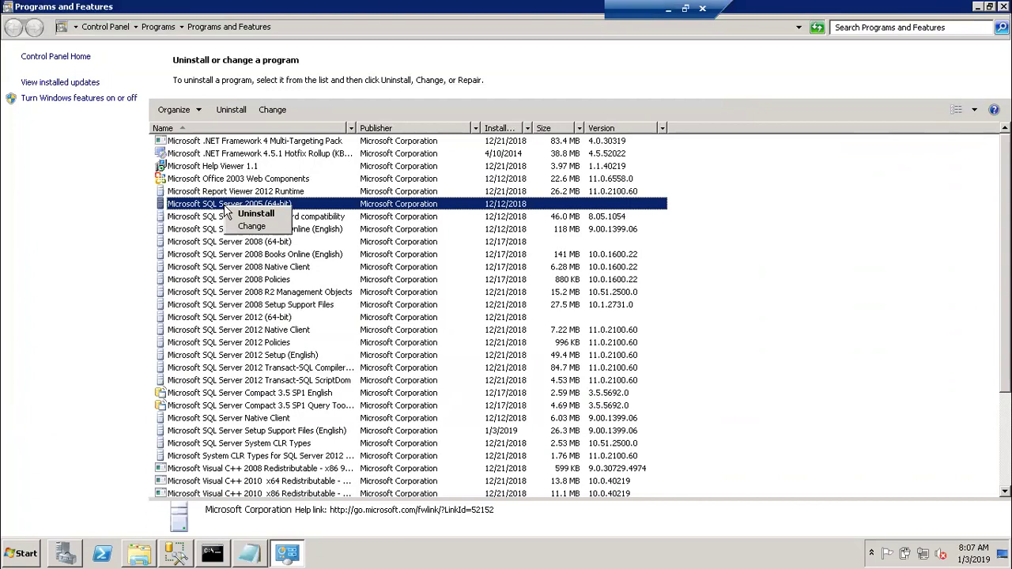
{"action": "left_click", "coordinate": [140, 210]}
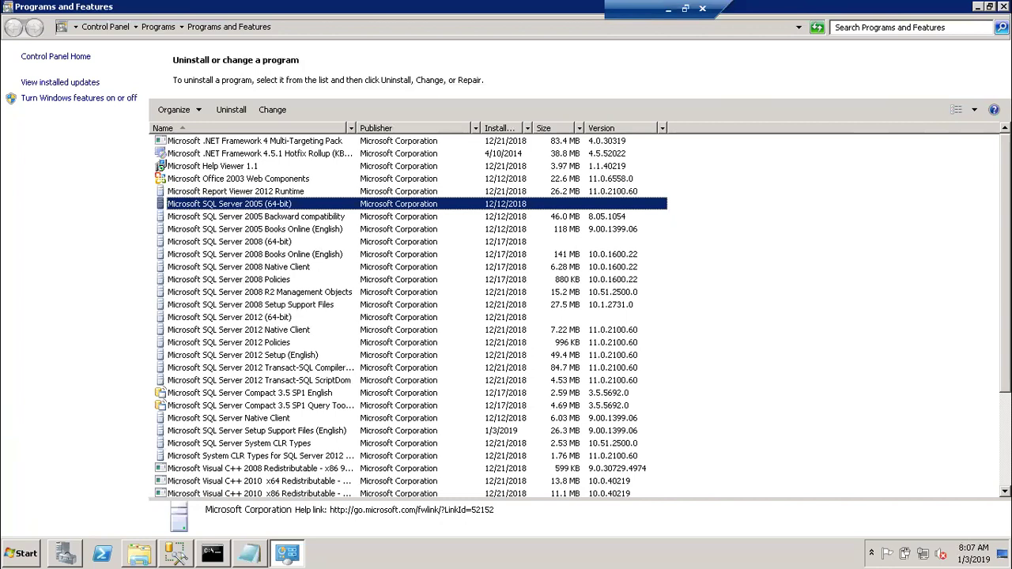
{"action": "scroll", "coordinate": [577, 317], "scroll_direction": "down", "scroll_amount": 4}
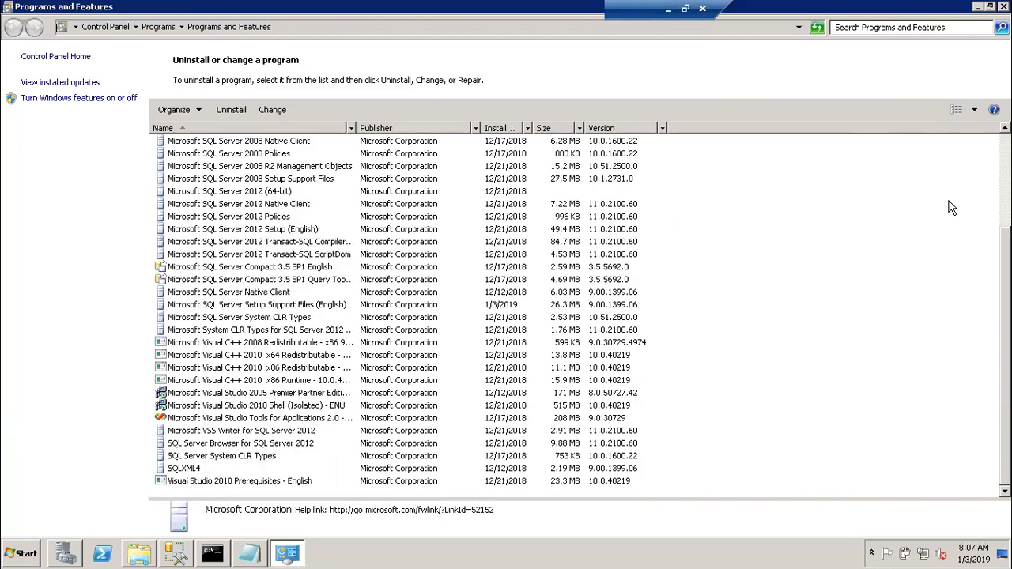
{"action": "double_click", "coordinate": [873, 9]}
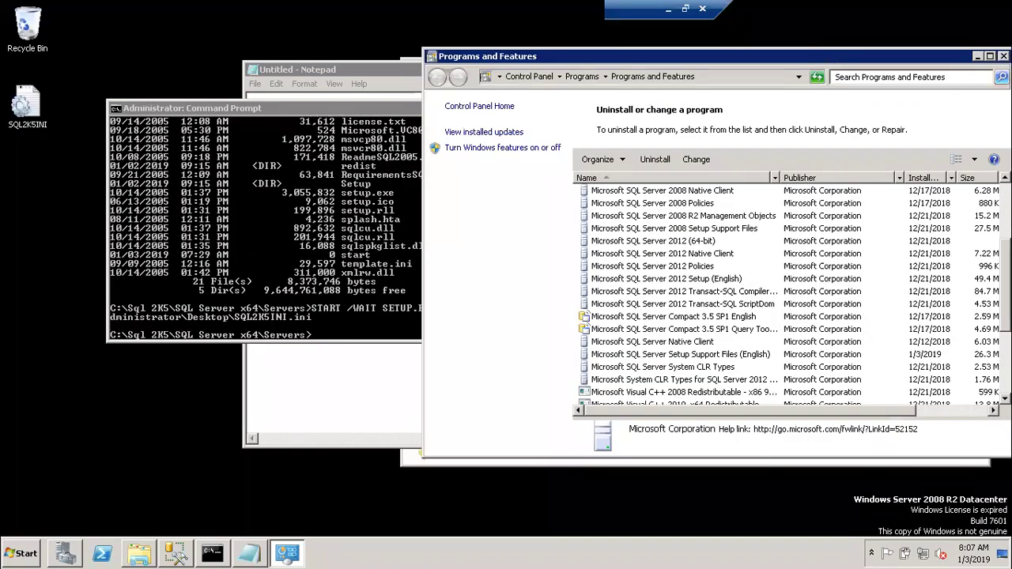
Close Programs and Features, the empty Notepad and the Sql 2K5 folder, then bring Management Studio forward.
{"action": "left_click", "coordinate": [1003, 56]}
{"action": "left_click", "coordinate": [857, 148]}
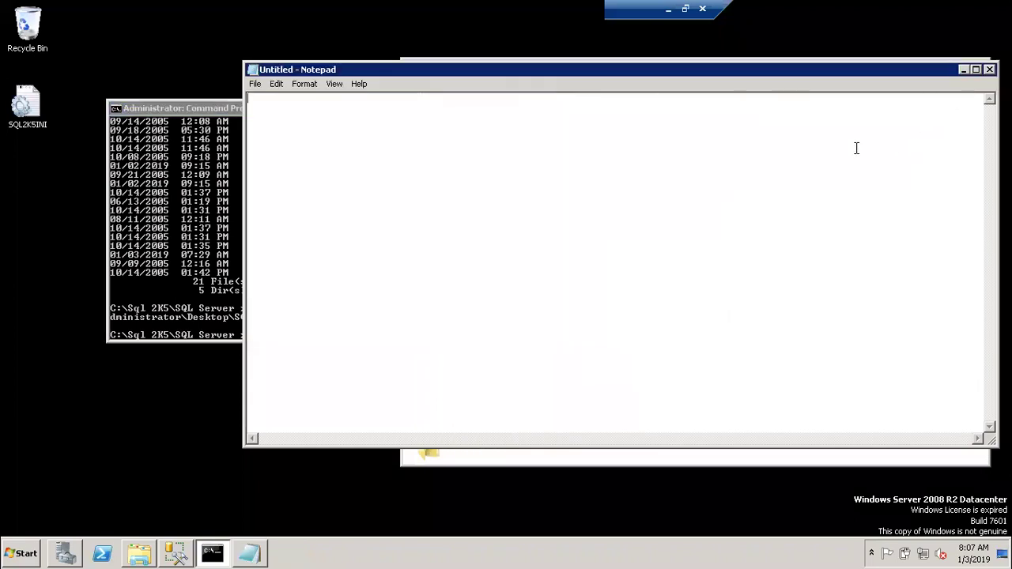
{"action": "left_click", "coordinate": [991, 69]}
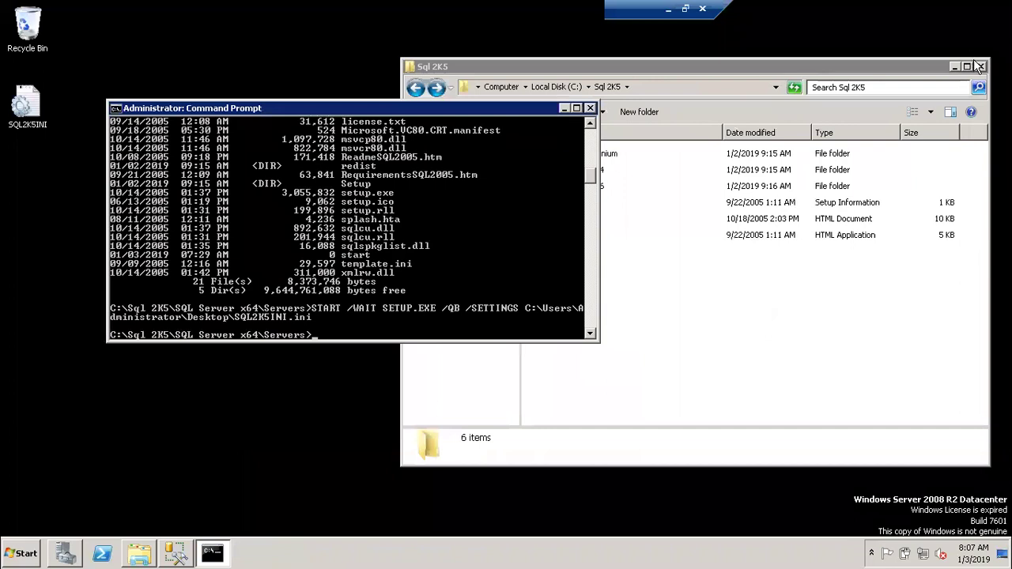
{"action": "left_click", "coordinate": [979, 67]}
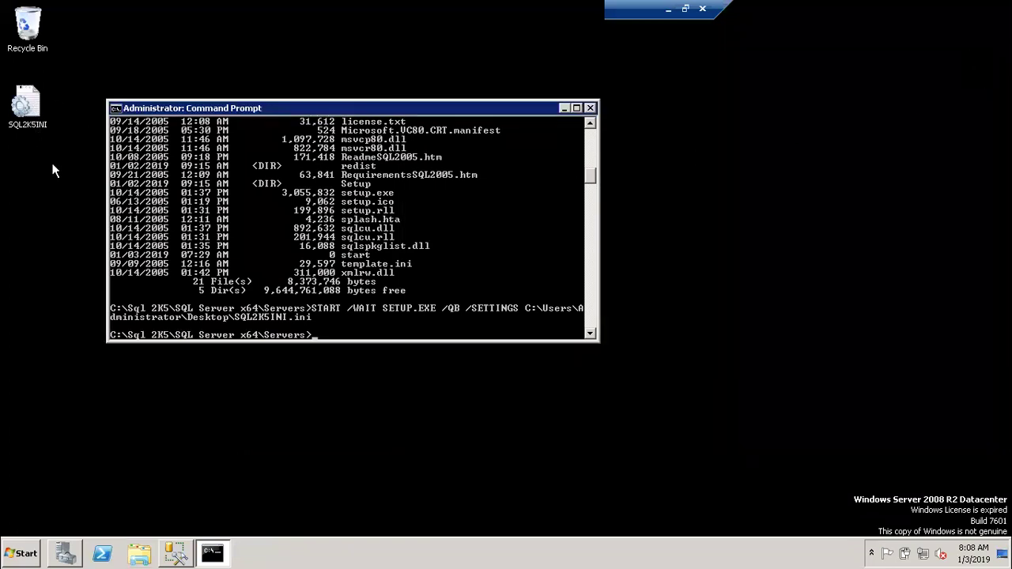
{"action": "left_click", "coordinate": [177, 553]}
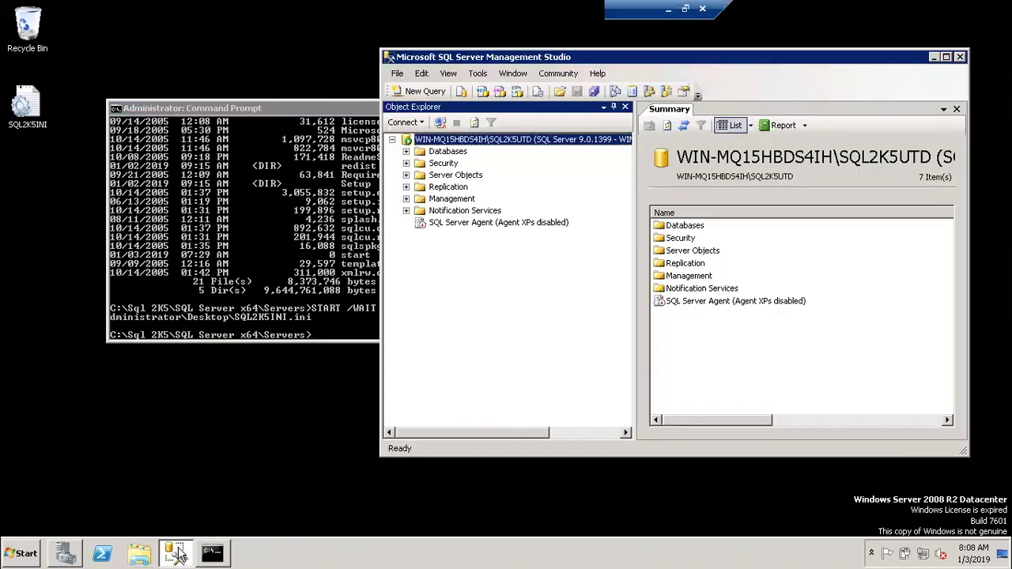
Maximize Management Studio and start a new Database Engine connection, browsing for more servers.
{"action": "double_click", "coordinate": [806, 53]}
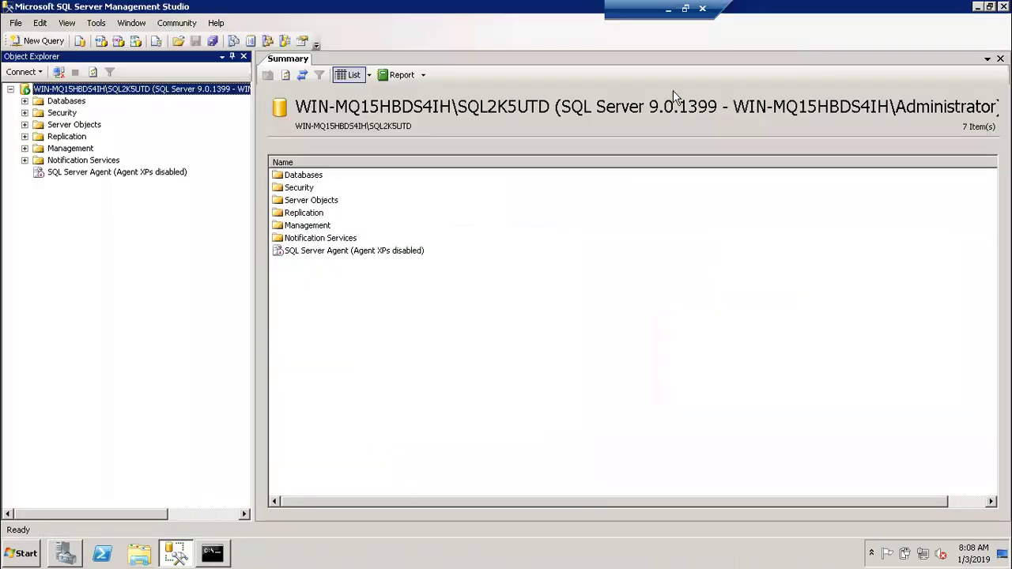
{"action": "left_click", "coordinate": [24, 72]}
{"action": "left_click", "coordinate": [43, 88]}
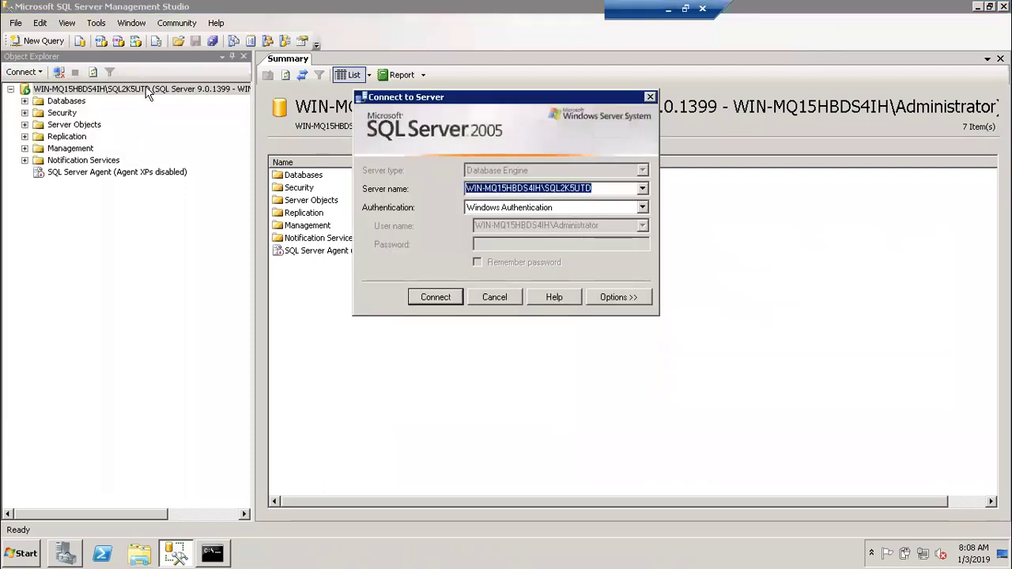
{"action": "left_click", "coordinate": [643, 188]}
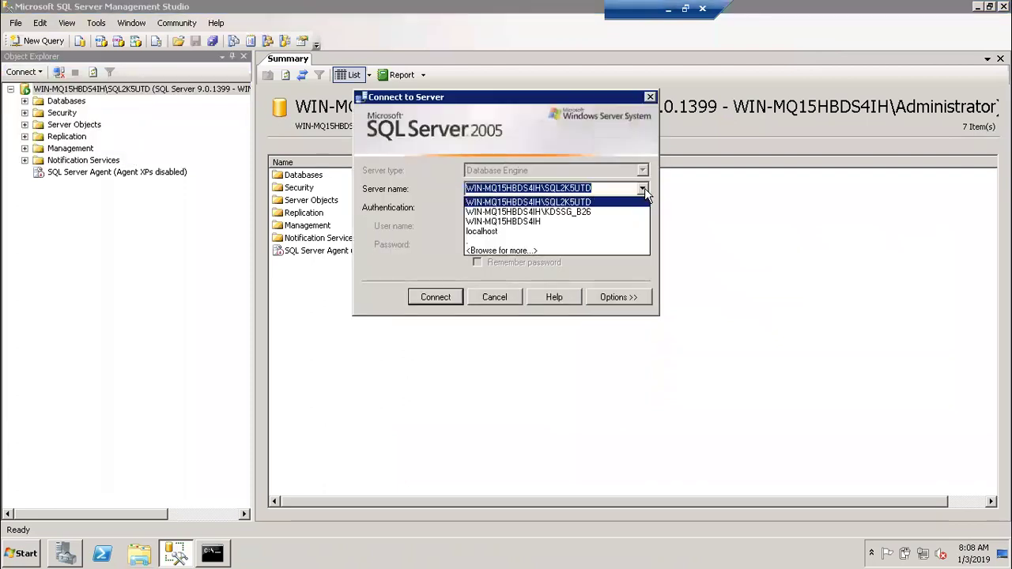
{"action": "left_click", "coordinate": [559, 250]}
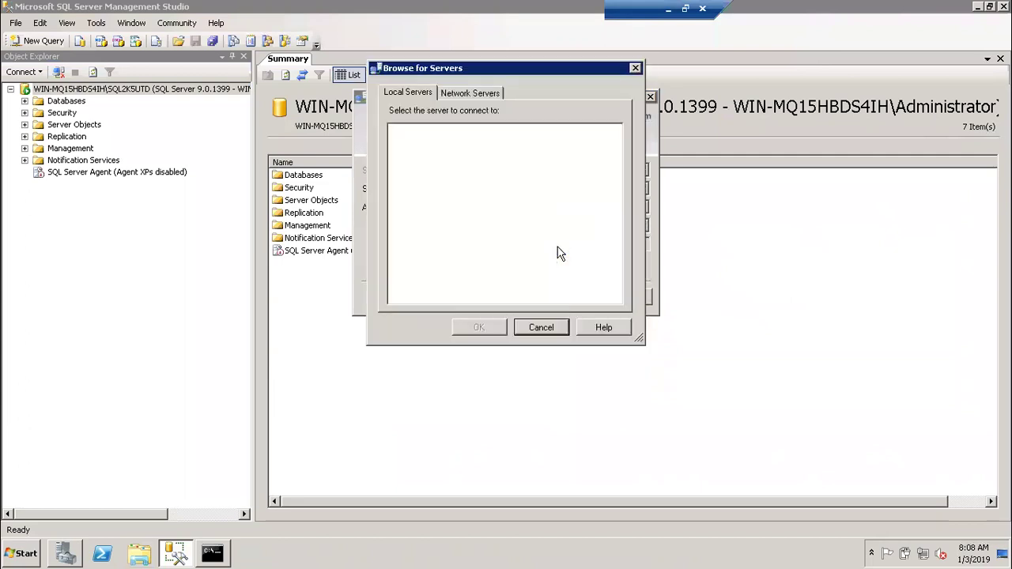
Pick WIN-MQ15HBDS4IH\SQL2K5INI from Network Servers and connect with Windows Authentication.
{"action": "left_click", "coordinate": [479, 93]}
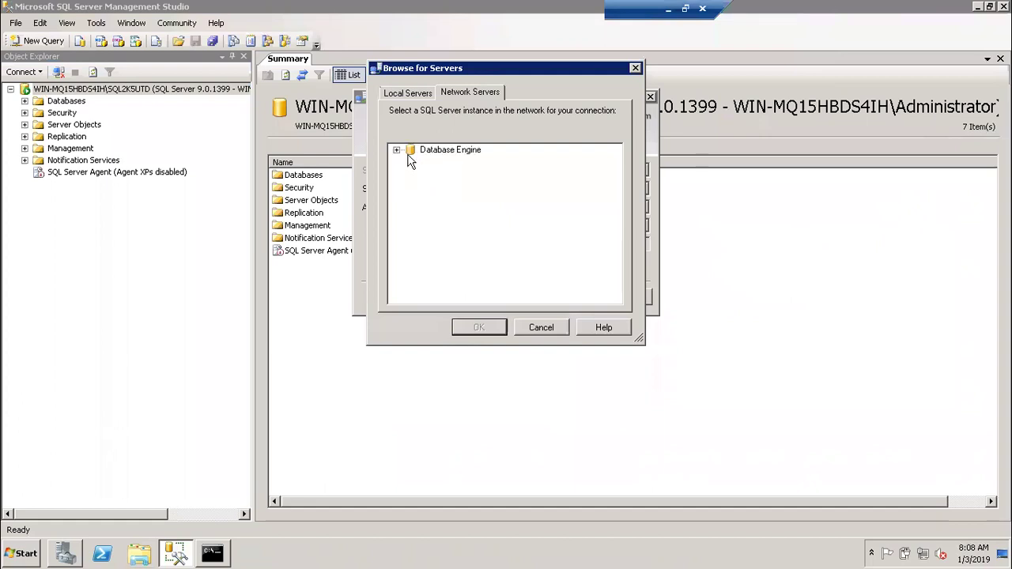
{"action": "left_click", "coordinate": [399, 149]}
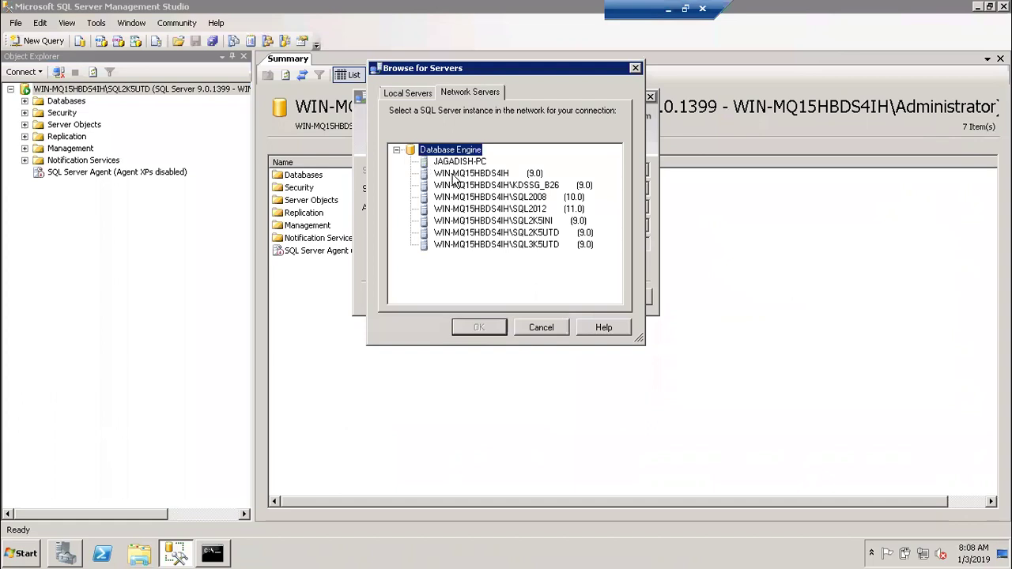
{"action": "left_click", "coordinate": [493, 223]}
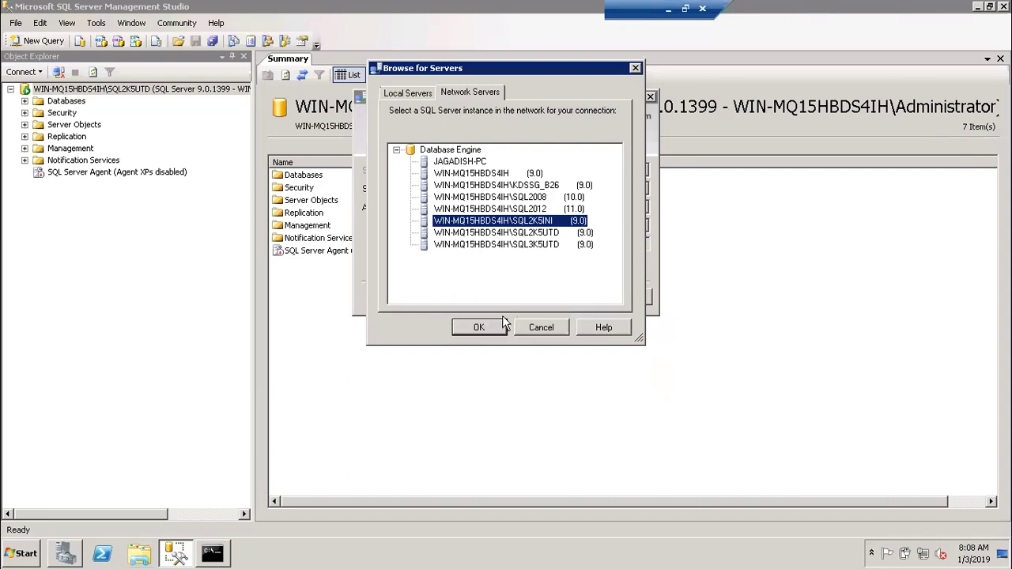
{"action": "left_click", "coordinate": [479, 327]}
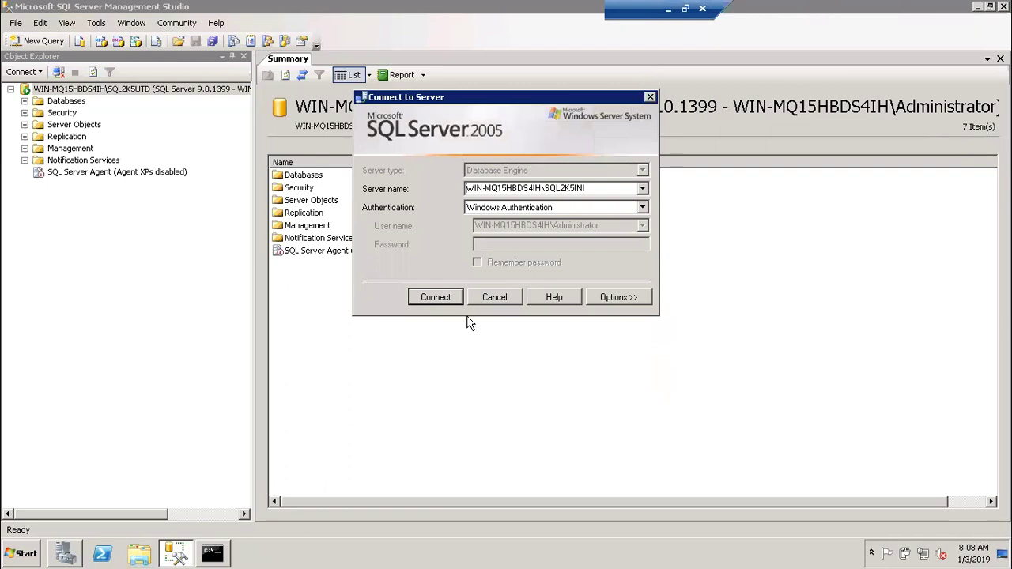
{"action": "left_click", "coordinate": [443, 300]}
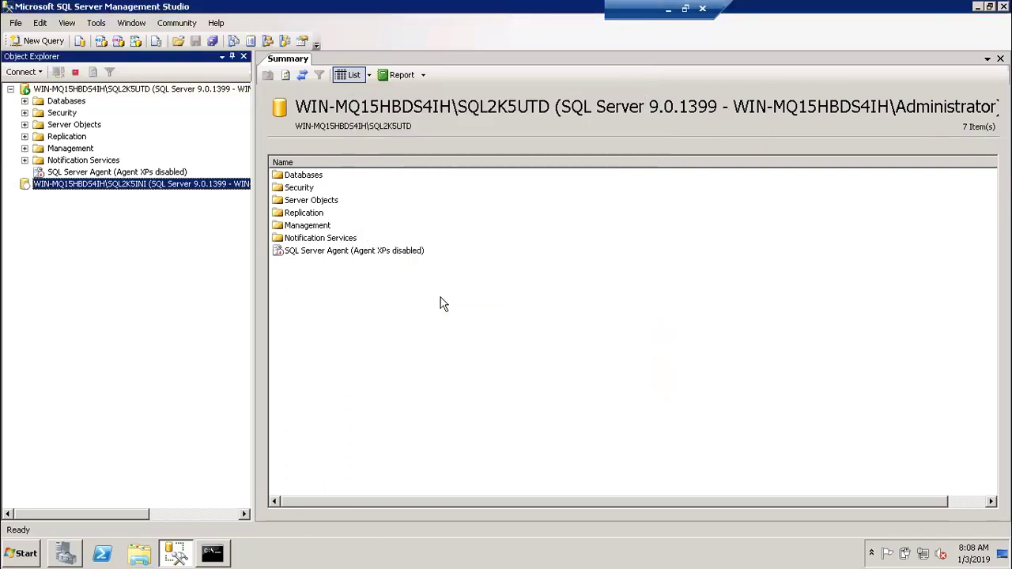
Check SQL2K5INI's system databases, collapse them, and start another Database Engine connection.
{"action": "left_click", "coordinate": [62, 186]}
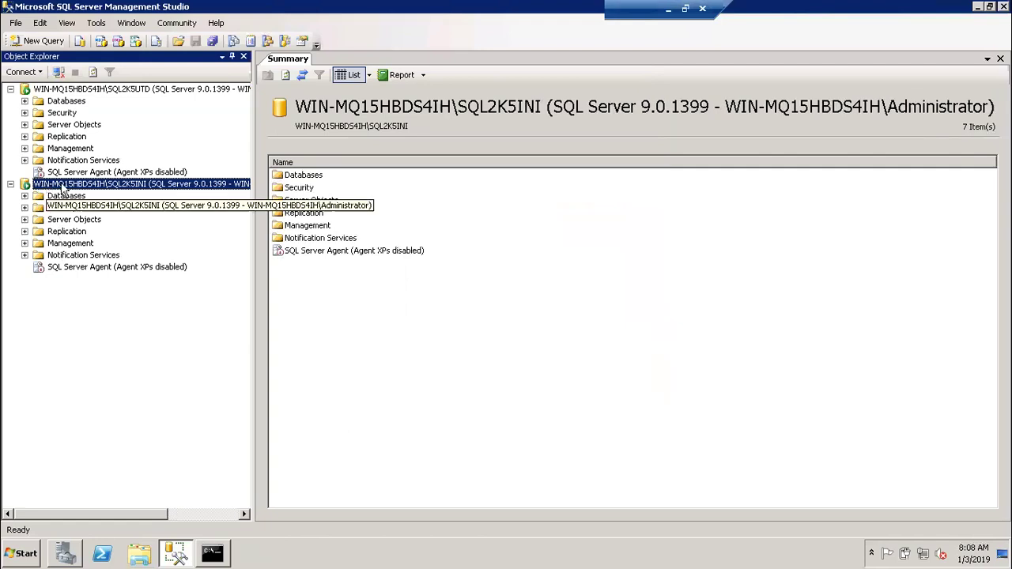
{"action": "left_click", "coordinate": [24, 195]}
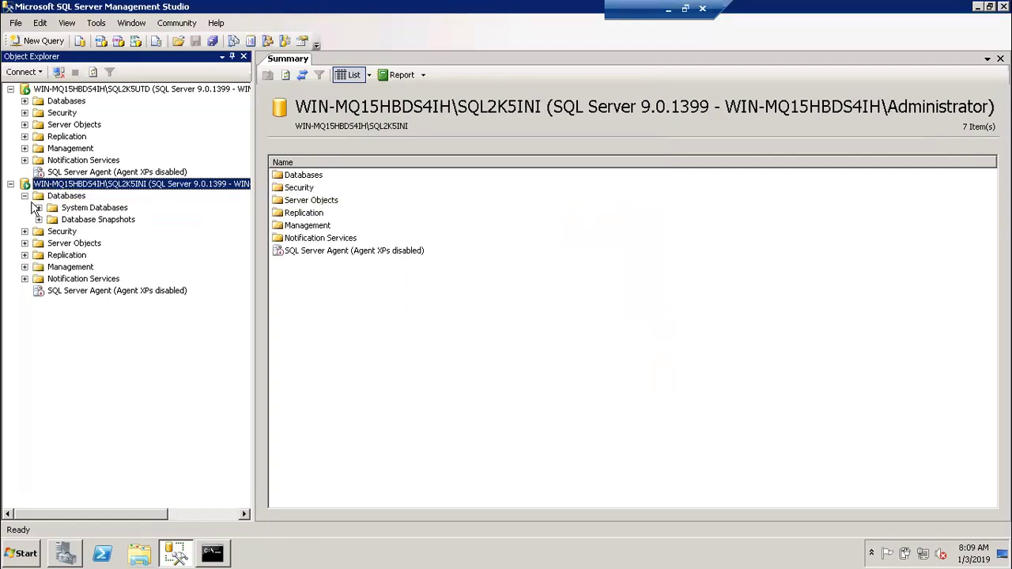
{"action": "left_click", "coordinate": [37, 207]}
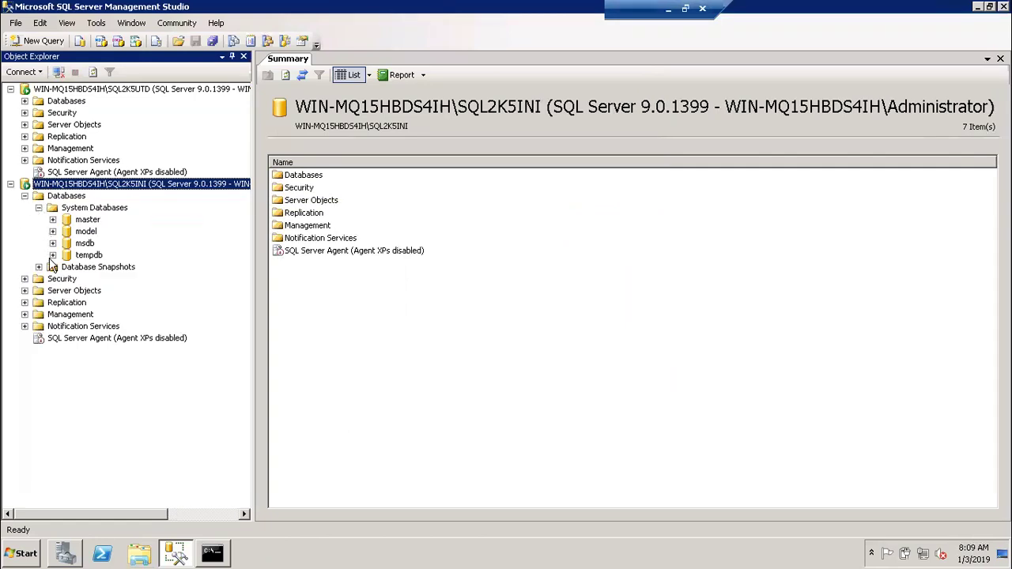
{"action": "left_click", "coordinate": [38, 207]}
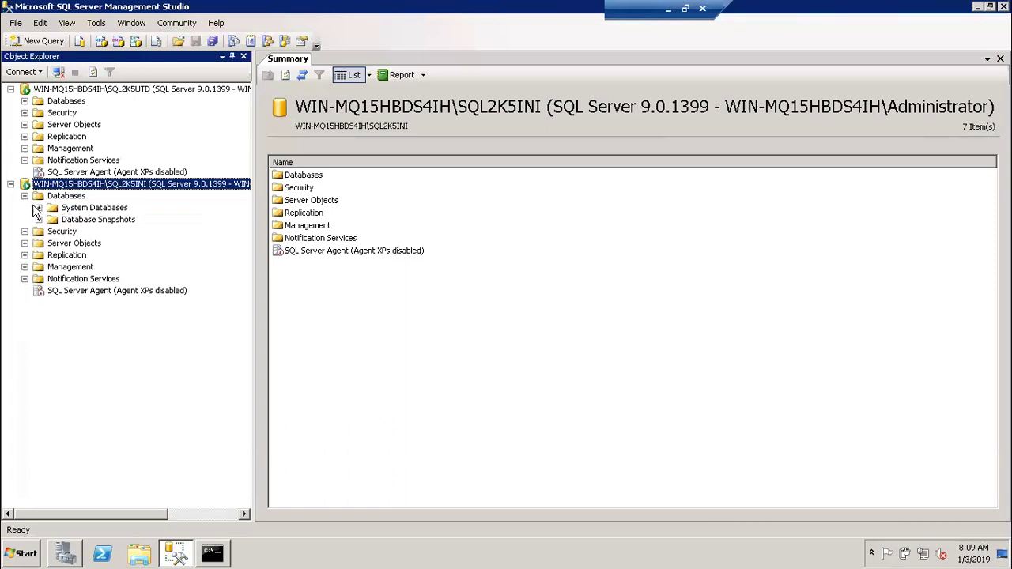
{"action": "left_click", "coordinate": [25, 195]}
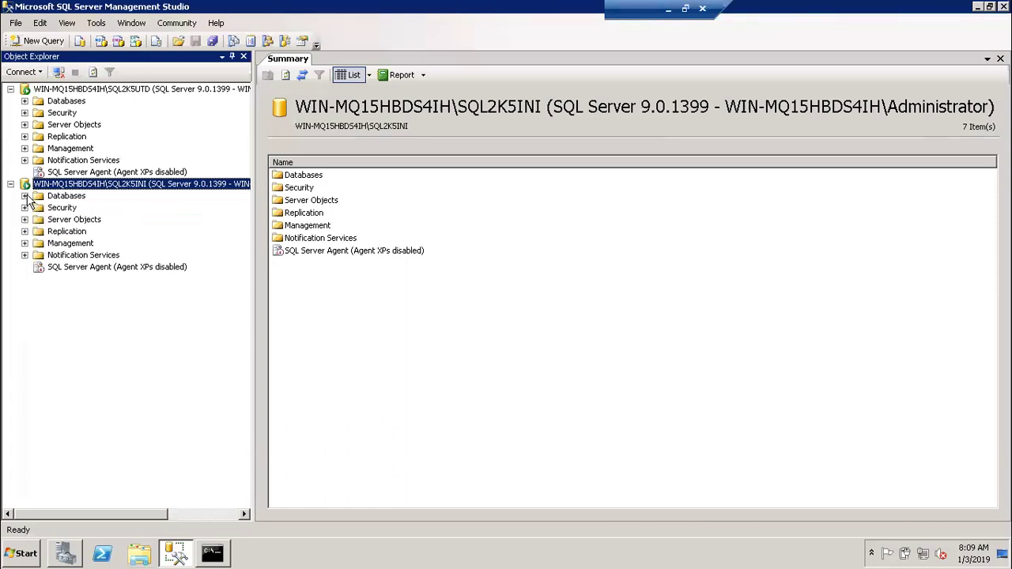
{"action": "left_click", "coordinate": [24, 72]}
{"action": "left_click", "coordinate": [35, 87]}
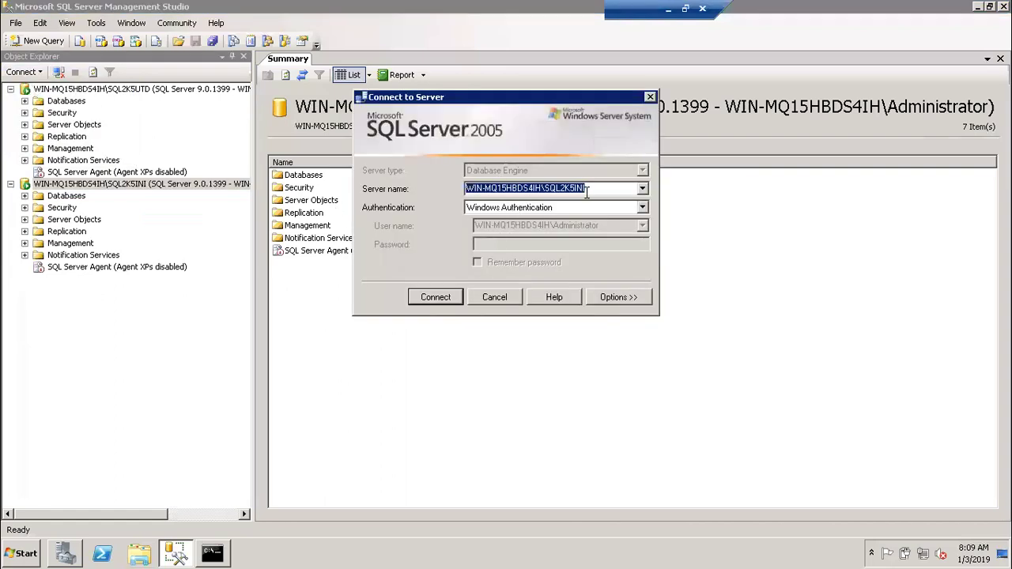
Connect to SQL2K5INI using SQL Server Authentication with login sa and its password.
{"action": "left_click", "coordinate": [643, 208]}
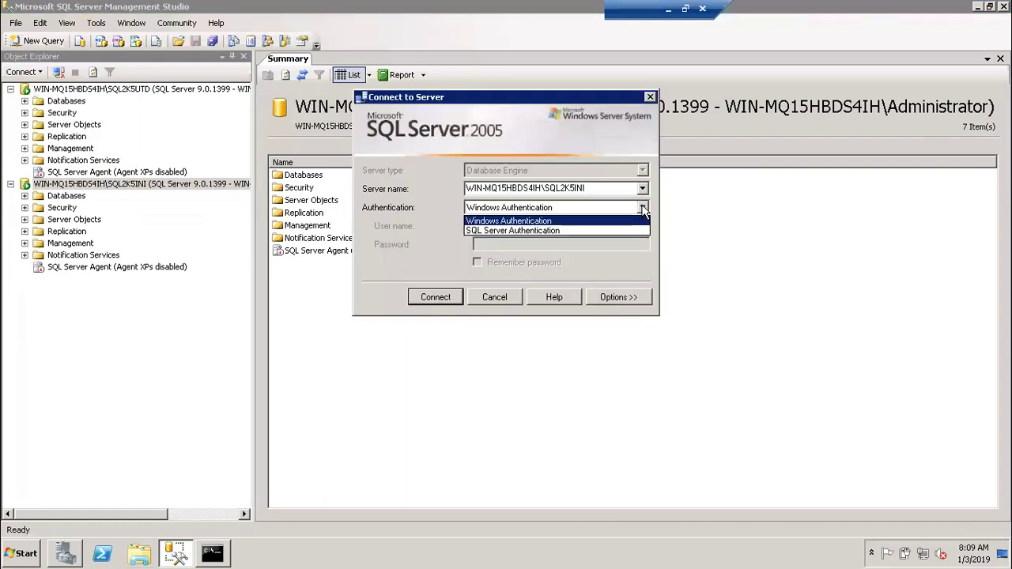
{"action": "left_click", "coordinate": [581, 230]}
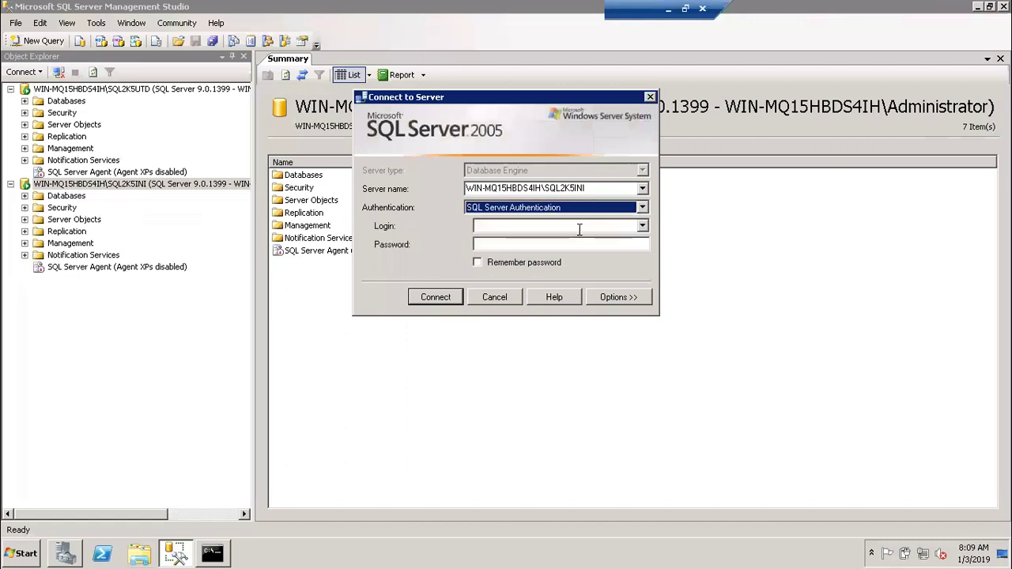
{"action": "left_click", "coordinate": [566, 229]}
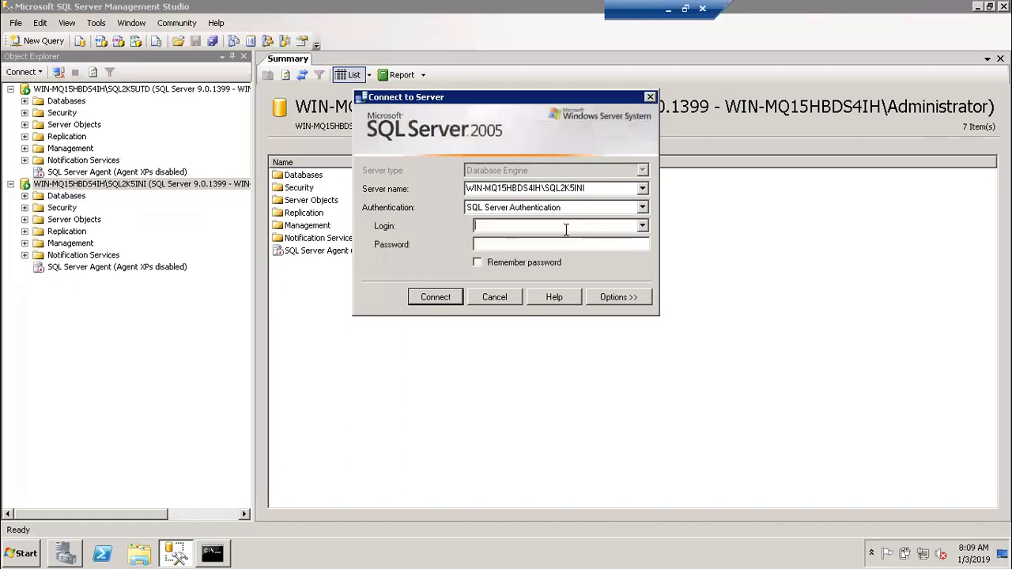
{"action": "type", "text": "sa"}
{"action": "type", "text": "******"}
{"action": "type", "text": "*"}
{"action": "left_click", "coordinate": [437, 297]}
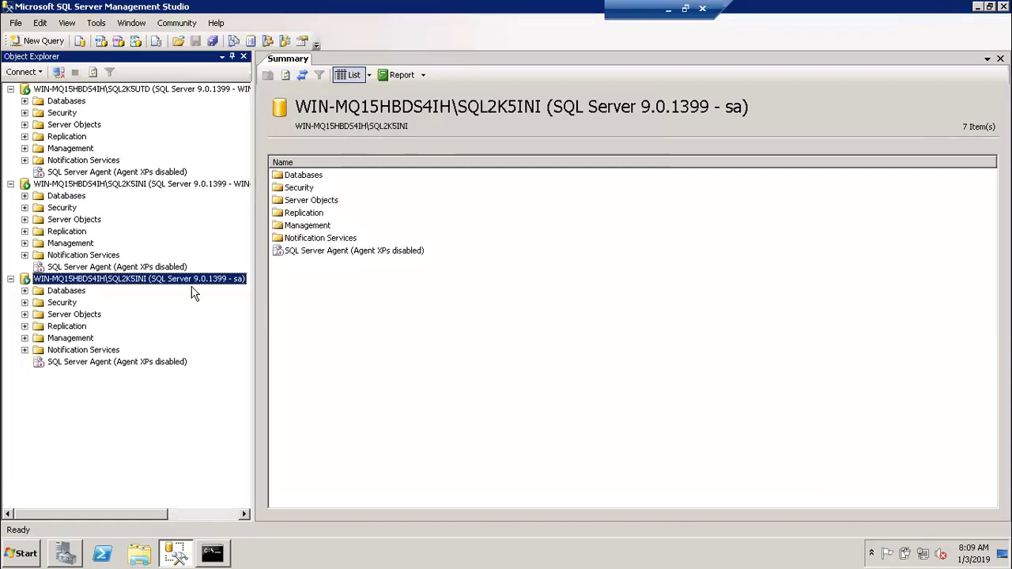
Widen Object Explorer and compare the SQL2K5UTD and Administrator SQL2K5INI connection summaries.
{"action": "left_click_drag", "start_coordinate": [251, 178], "coordinate": [339, 181]}
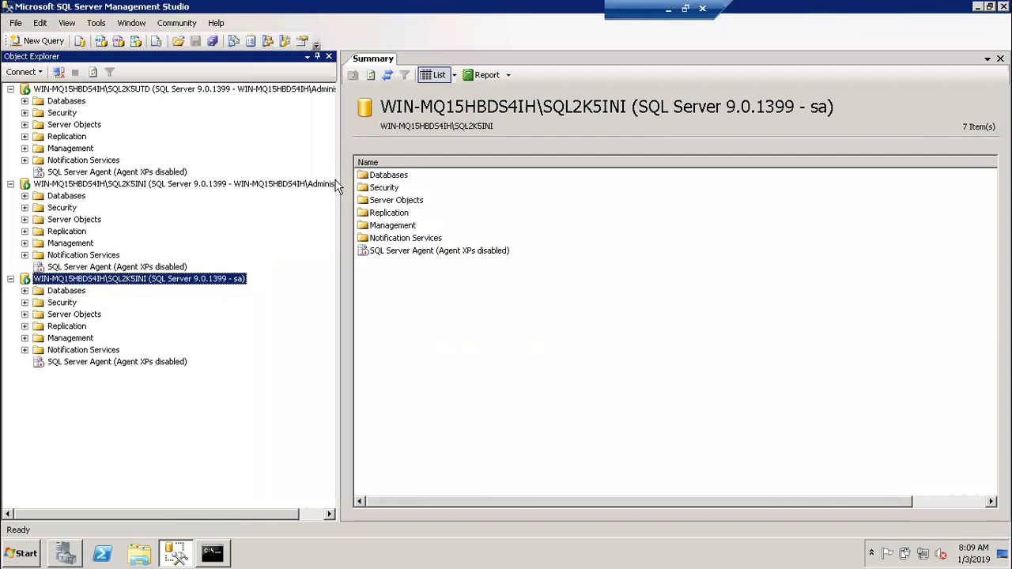
{"action": "left_click_drag", "start_coordinate": [335, 181], "coordinate": [391, 180]}
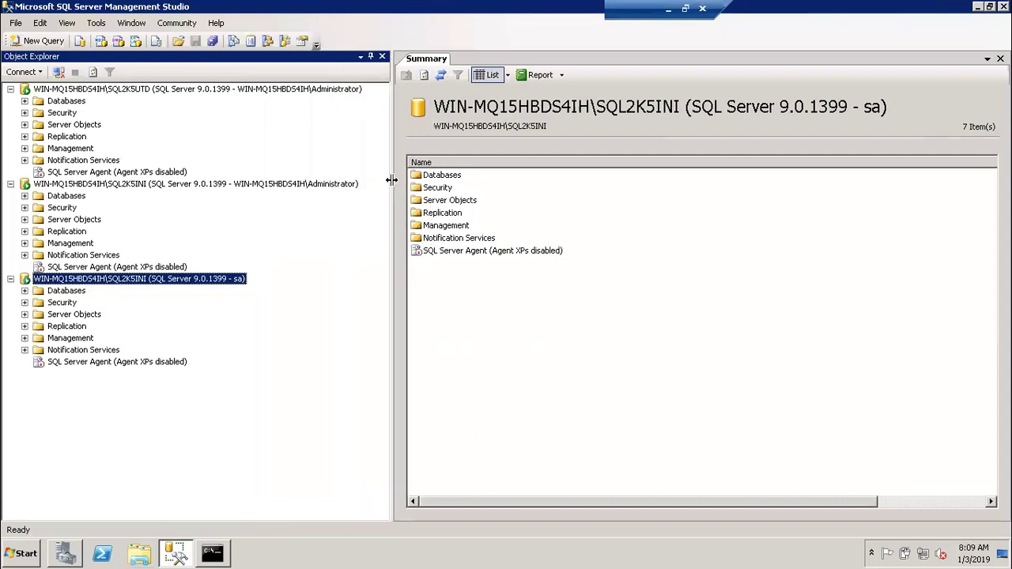
{"action": "left_click", "coordinate": [338, 183]}
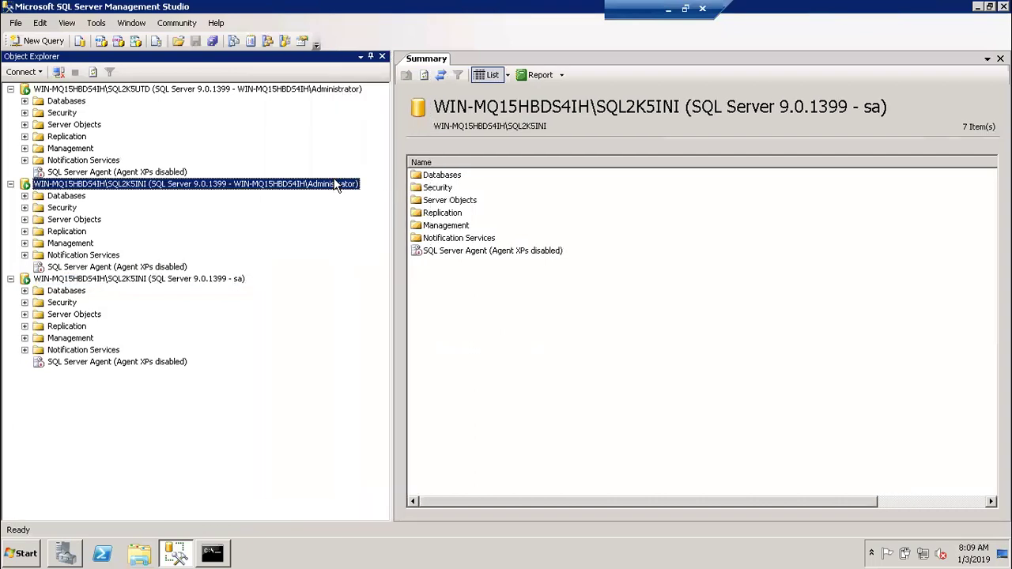
{"action": "left_click", "coordinate": [335, 89]}
{"action": "left_click", "coordinate": [317, 182]}
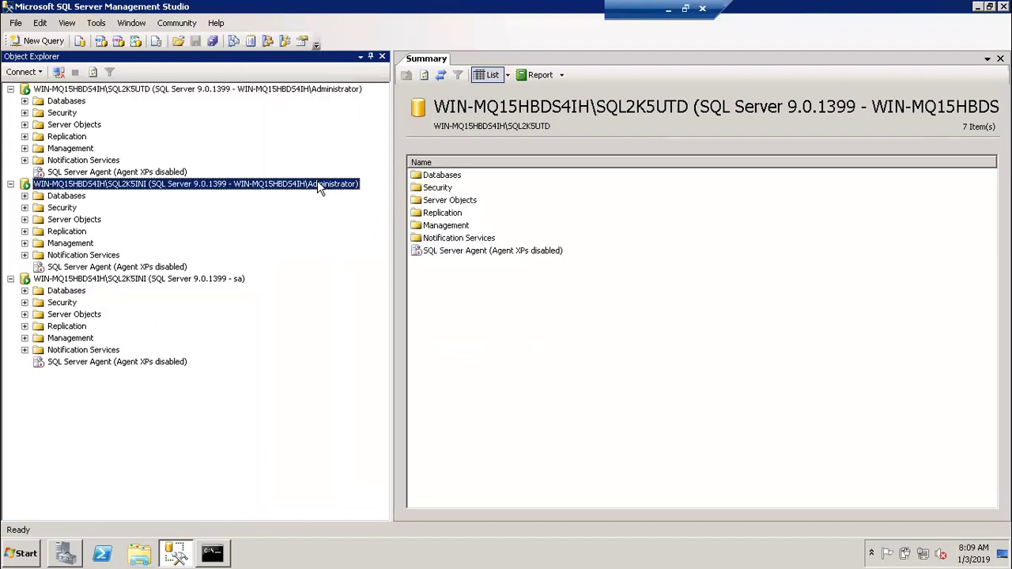
Select the sa connection to SQL2K5INI, then restore and close Management Studio.
{"action": "left_click", "coordinate": [234, 283]}
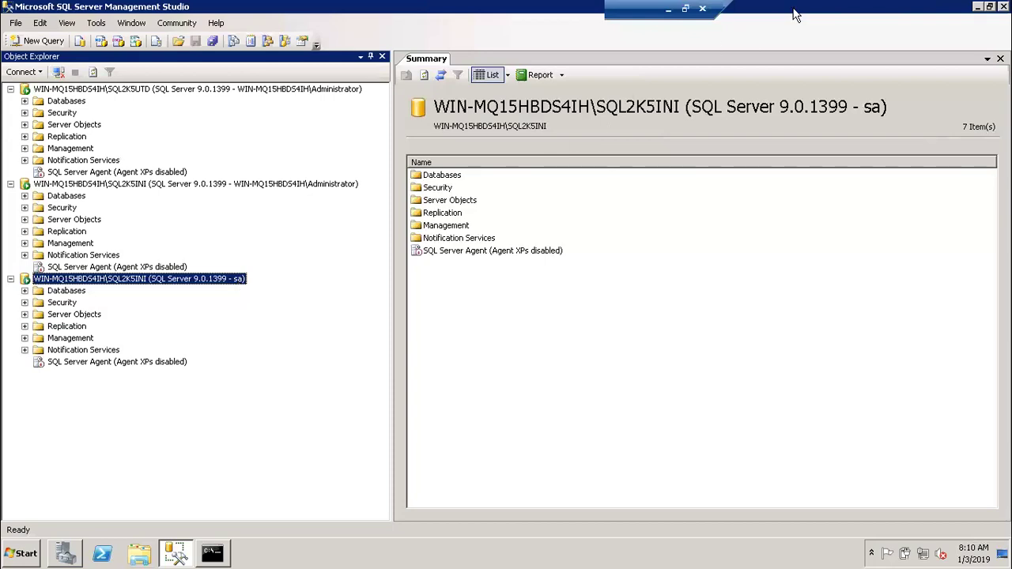
{"action": "key", "text": "super+Down"}
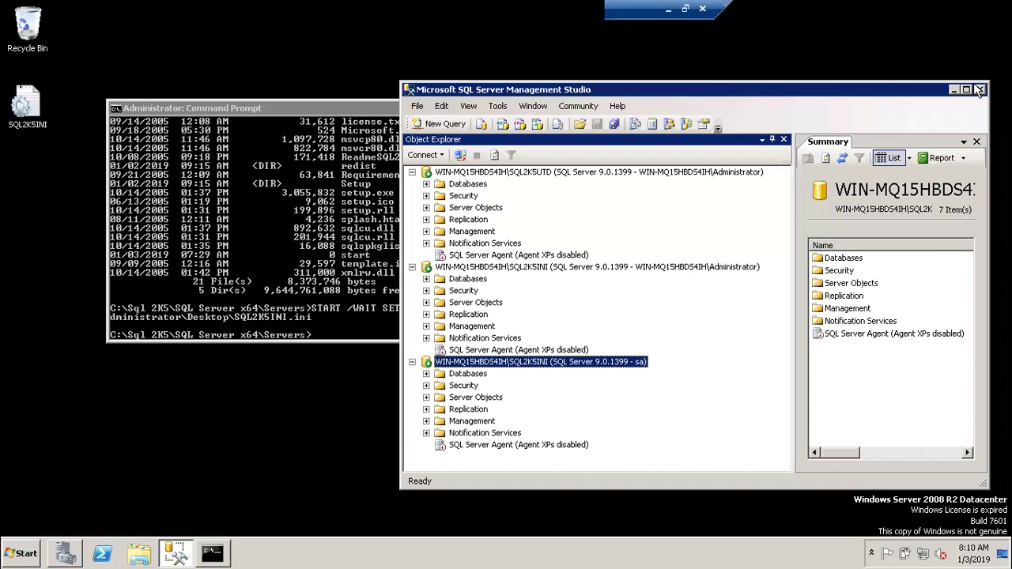
{"action": "left_click", "coordinate": [978, 90]}
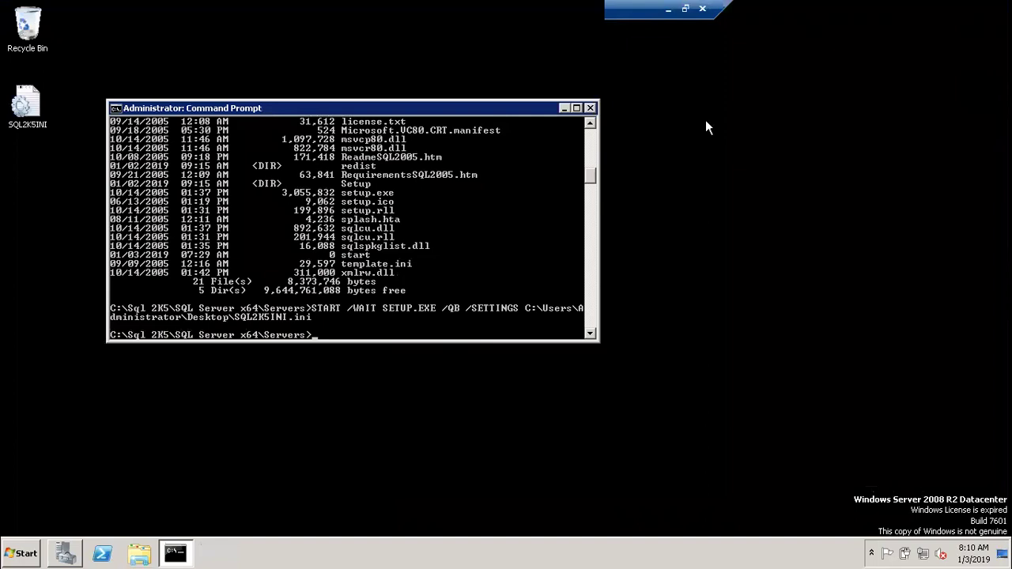